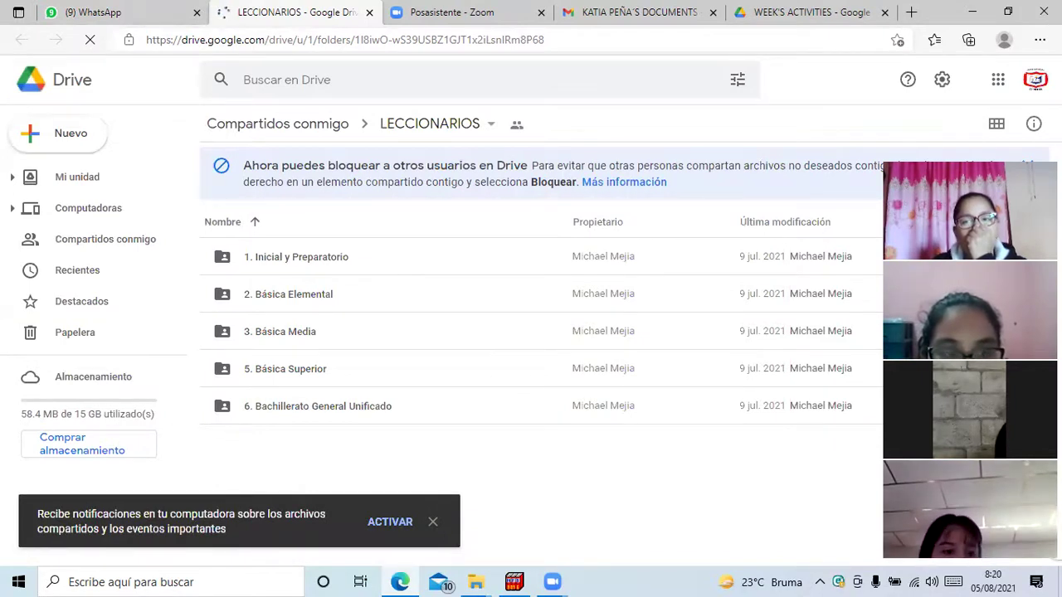
# - Switch Drive to the teacher account and open the folder 6. Bachillerato General Unificado inside LECCIONARIOS
pyautogui.click(1035, 81)
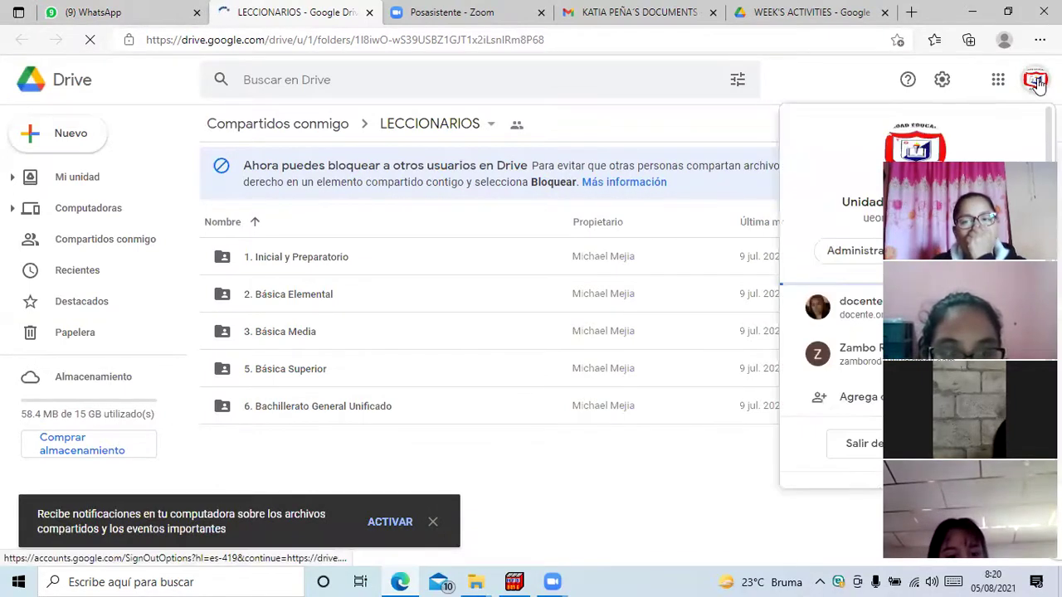
pyautogui.click(863, 309)
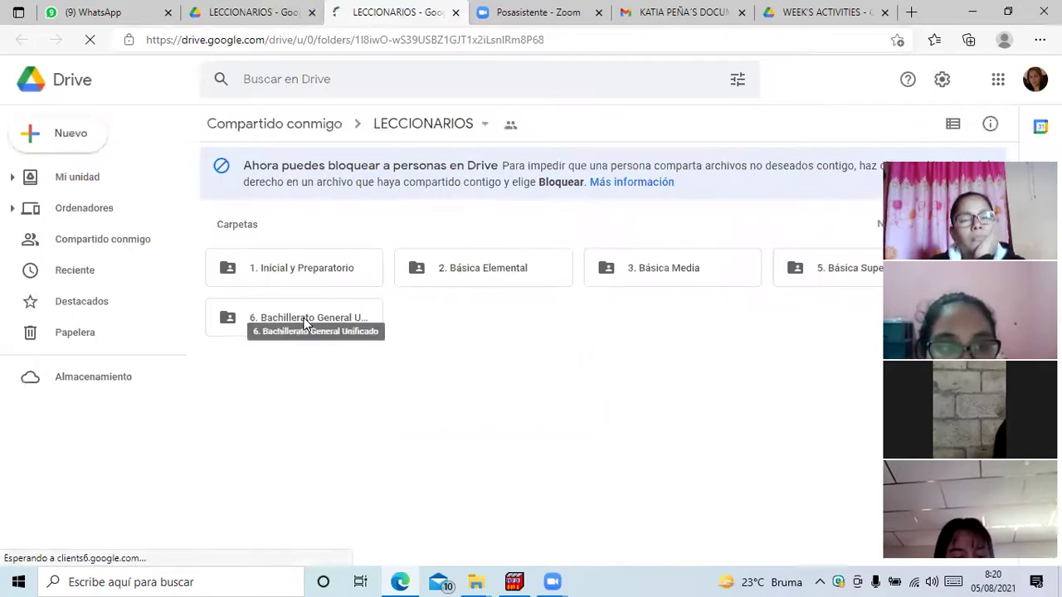
pyautogui.click(305, 324)
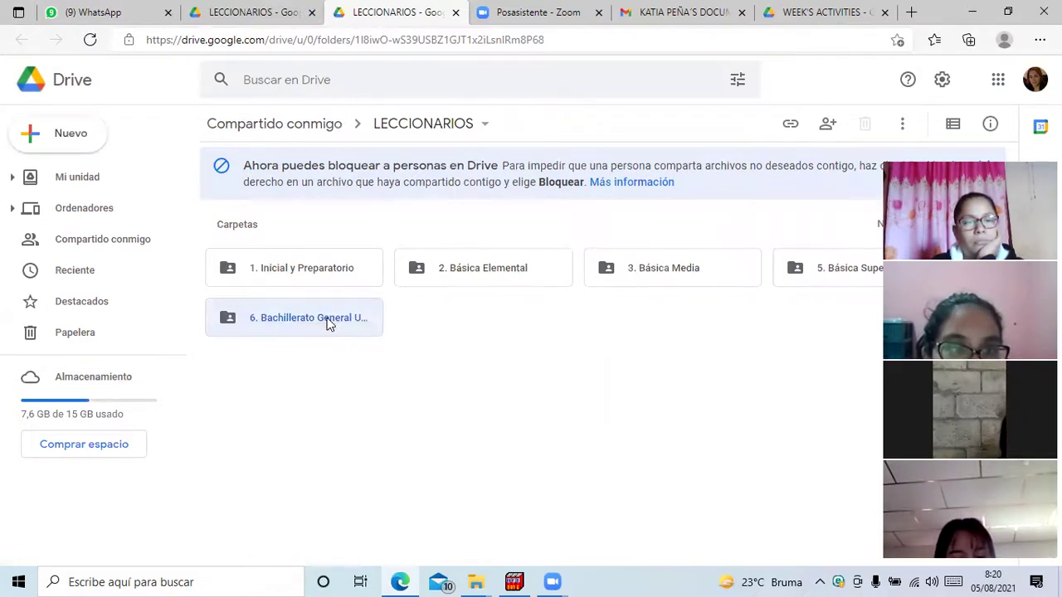
pyautogui.doubleClick(292, 324)
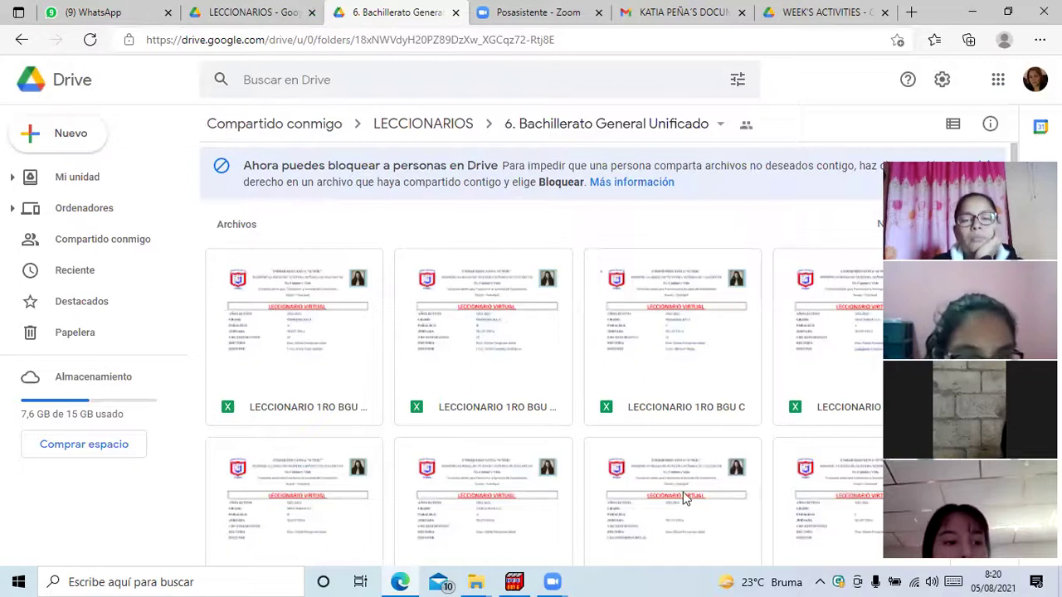
# - Open the spreadsheet LECCIONARIO 3RO BGU A and go to its JUEVES sheet
pyautogui.doubleClick(512, 528)
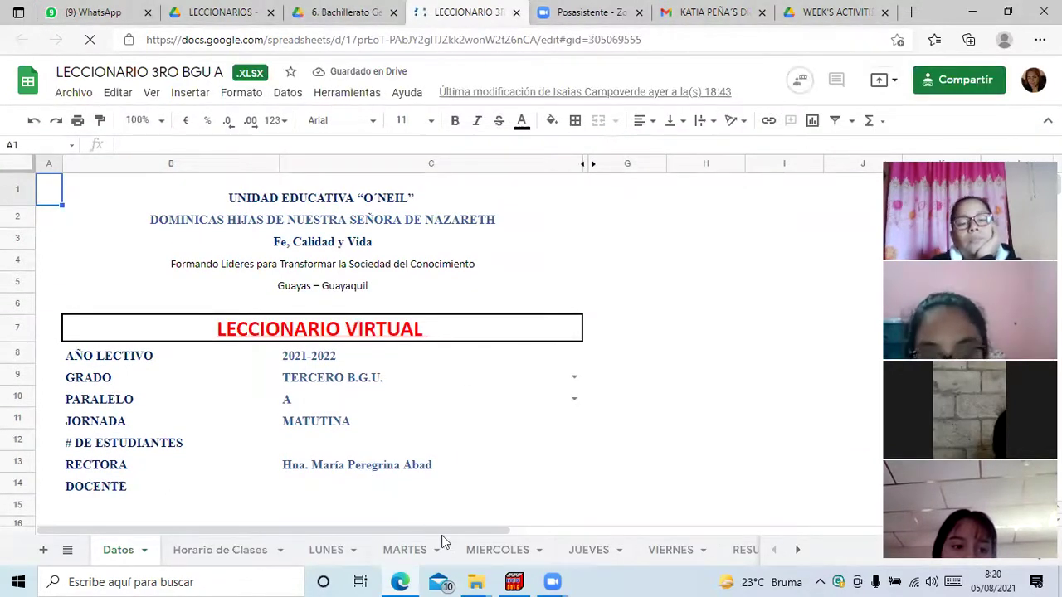
pyautogui.click(592, 551)
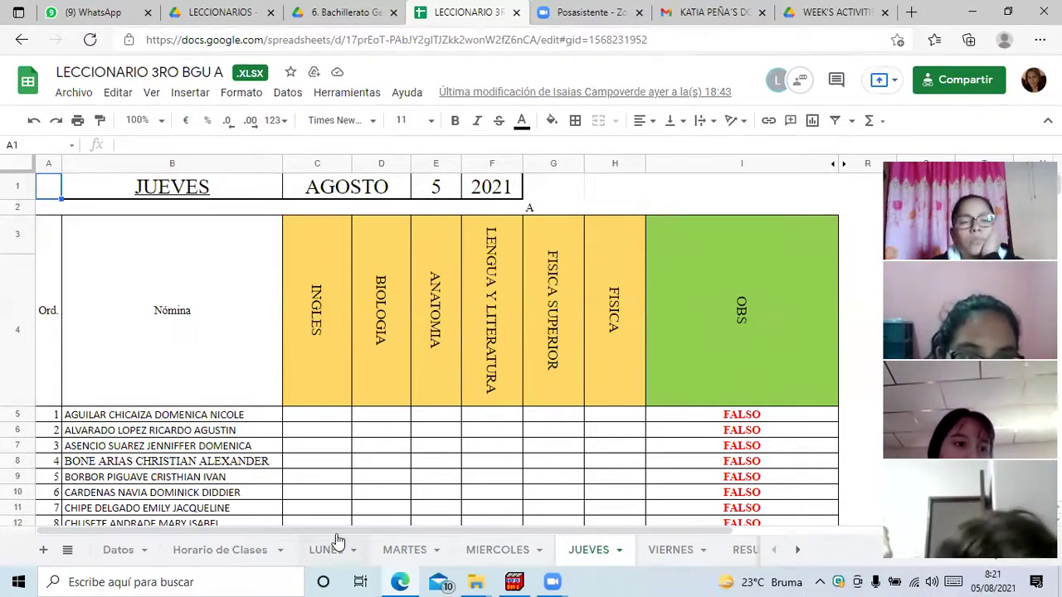
# - Enter A in the INGLES column for students 1 to 3 (cells C5 to C7)
pyautogui.click(322, 414)
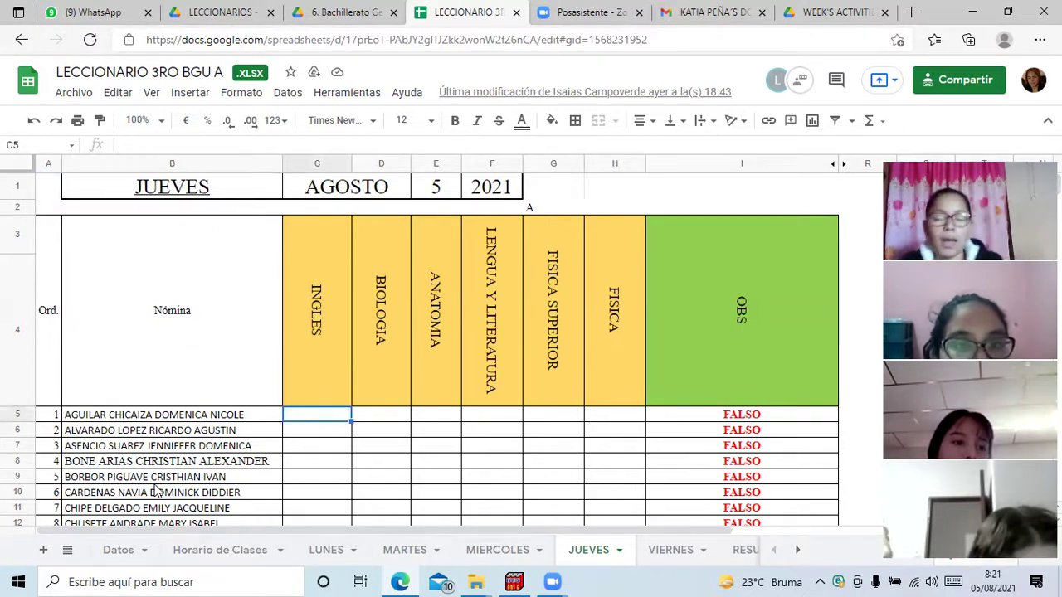
pyautogui.write('A')
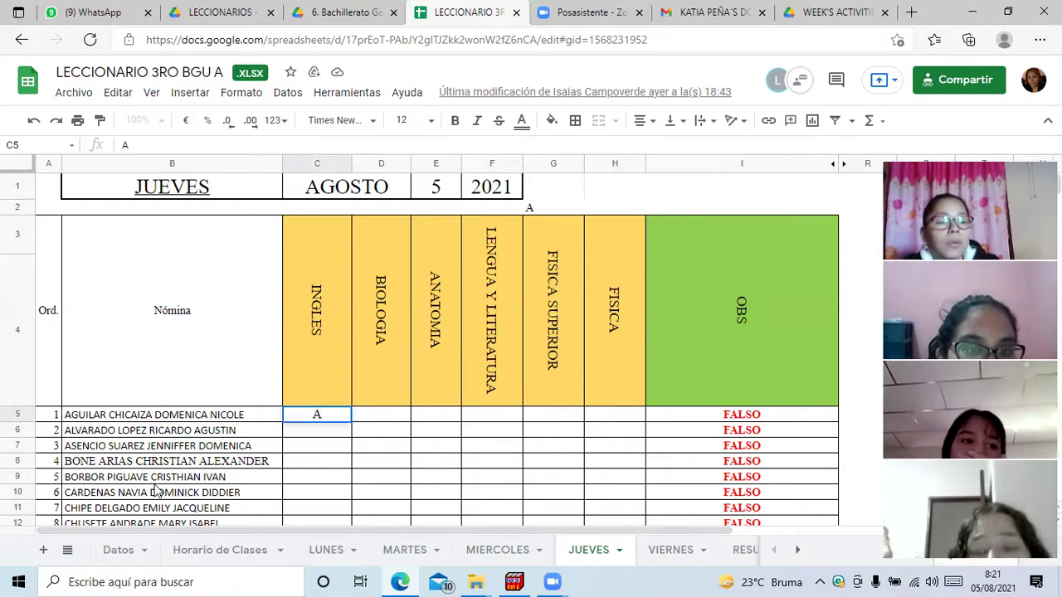
pyautogui.press('Return')
pyautogui.write('A')
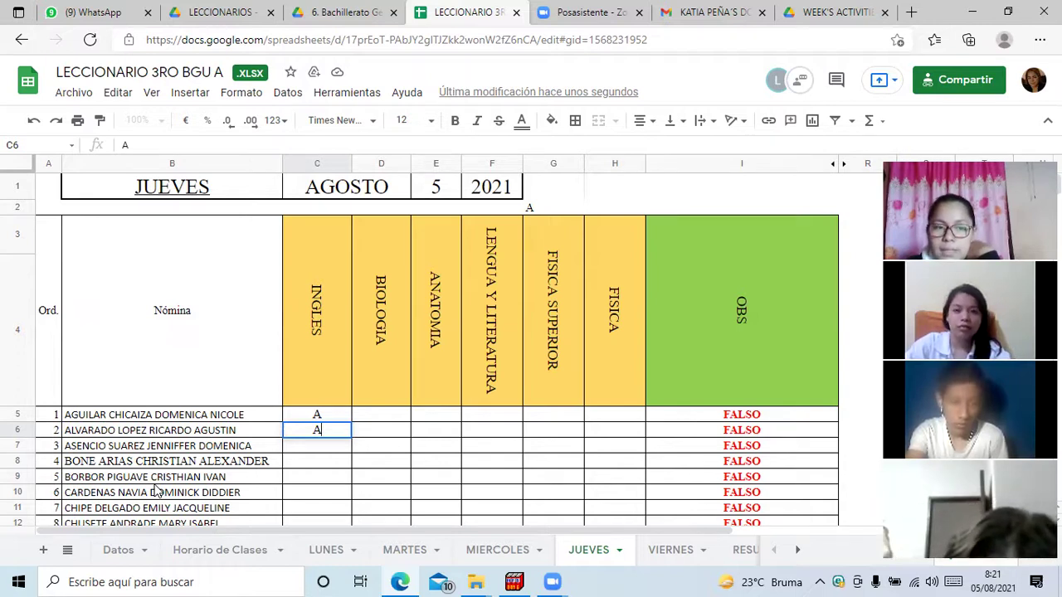
pyautogui.press('Return')
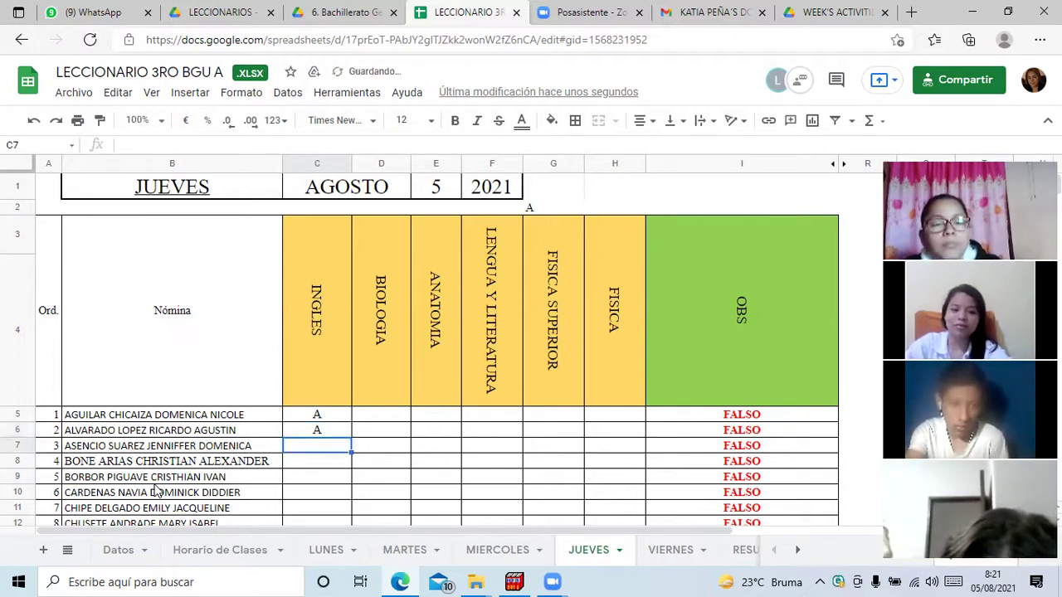
pyautogui.write('A')
pyautogui.press('Return')
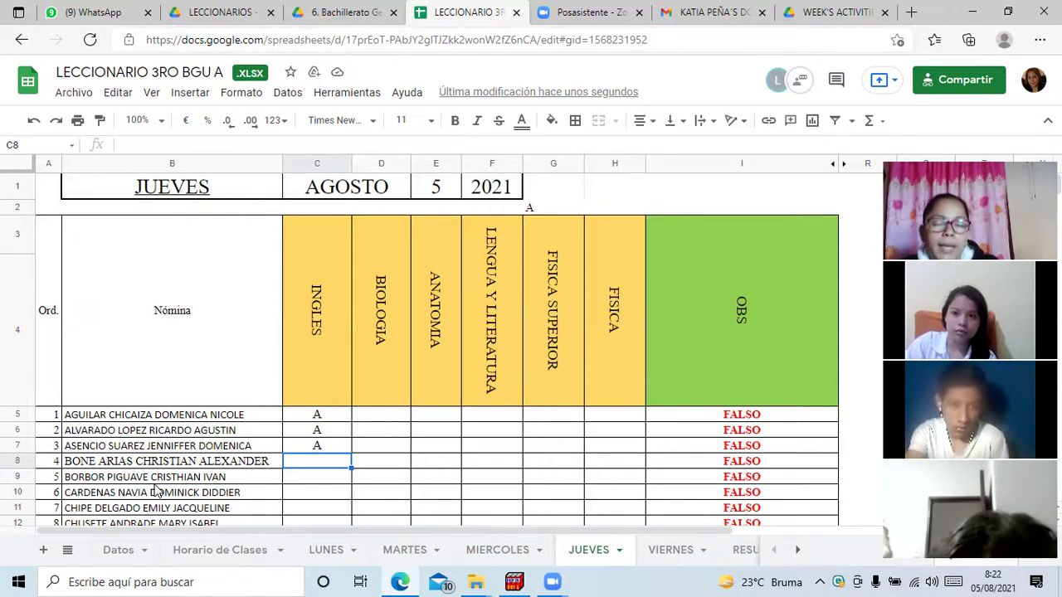
# - Enter F in the INGLES column for students 4 and 5 (cells C8 and C9)
pyautogui.write('F')
pyautogui.press('Return')
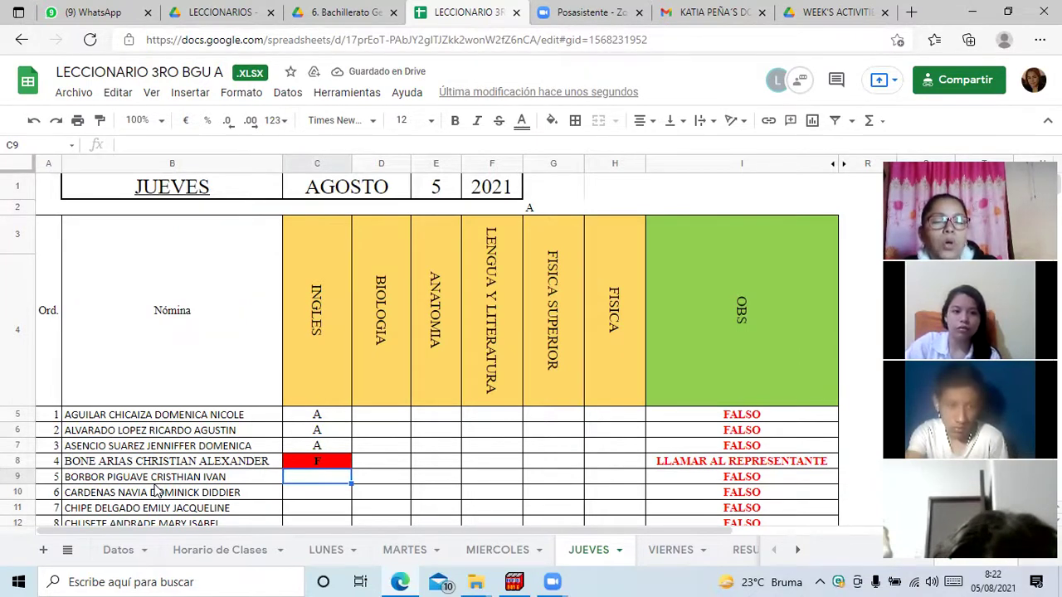
pyautogui.write('F')
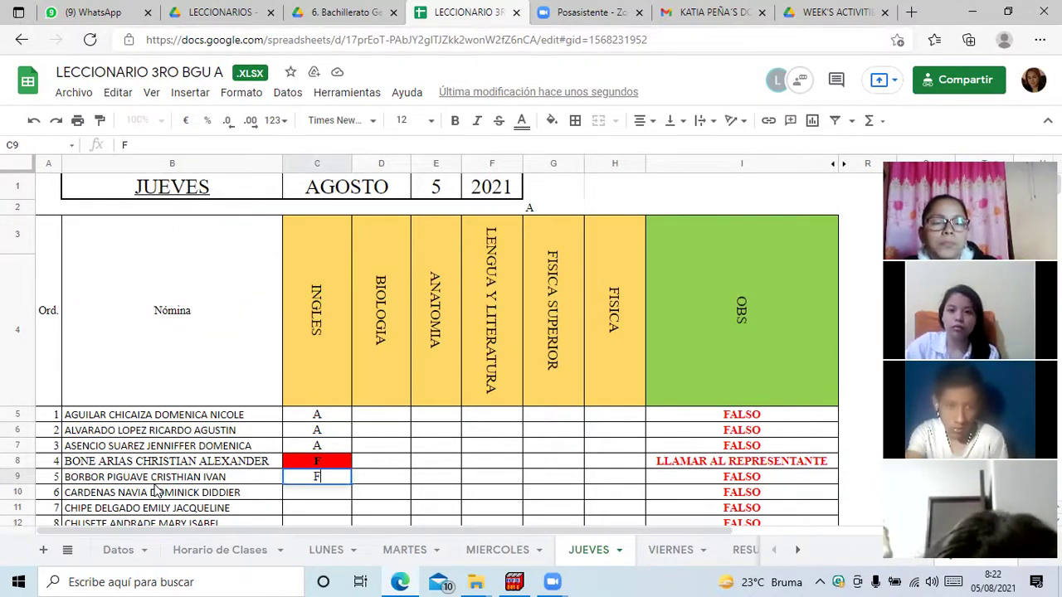
pyautogui.press('Return')
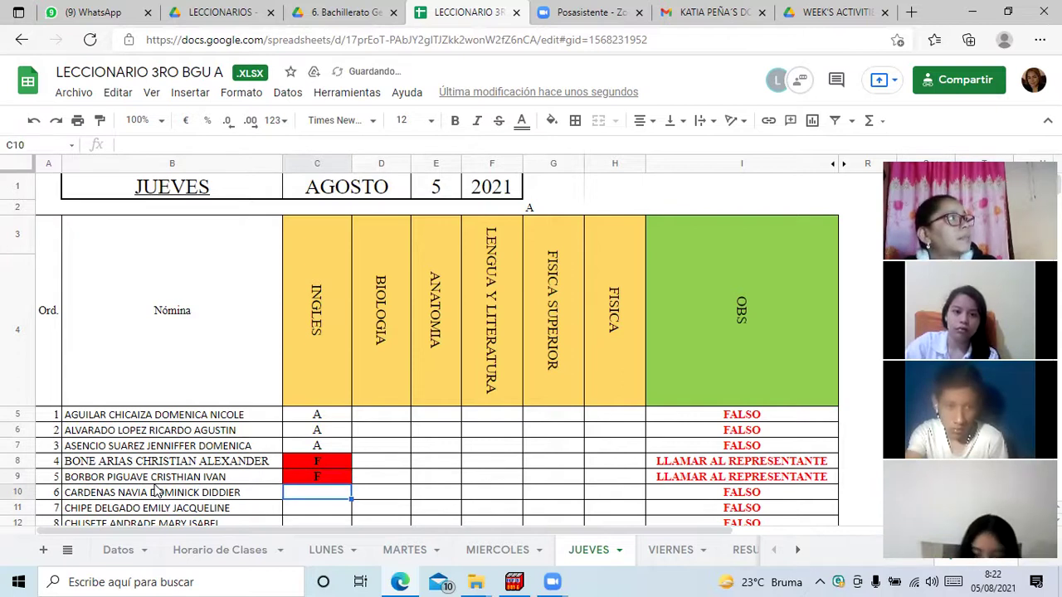
# - Enter A in the INGLES column for students 6 and 7 (cells C10 and C11)
pyautogui.write('A')
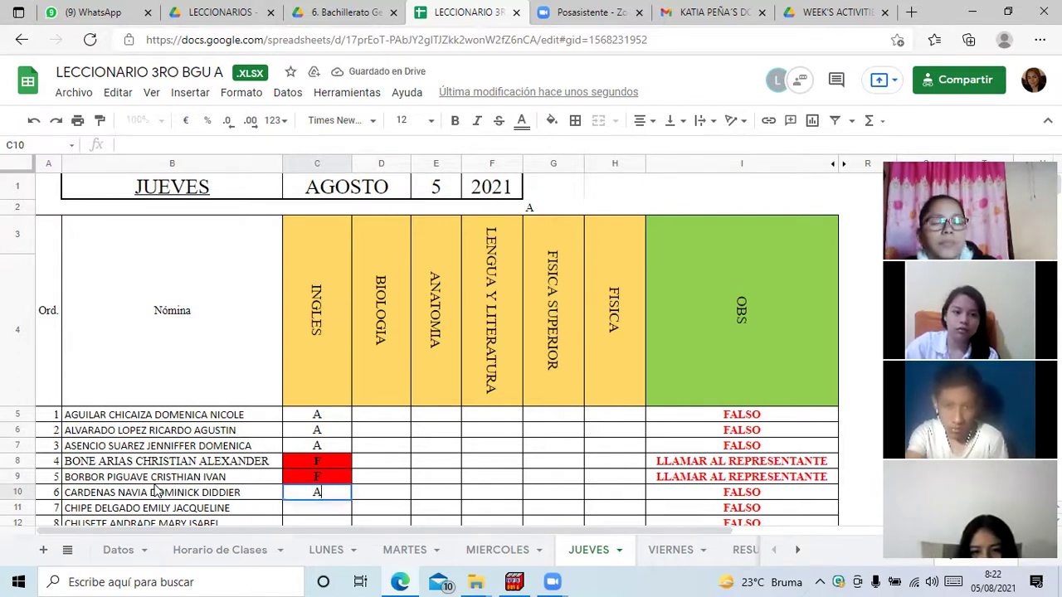
pyautogui.press('Return')
pyautogui.write('A')
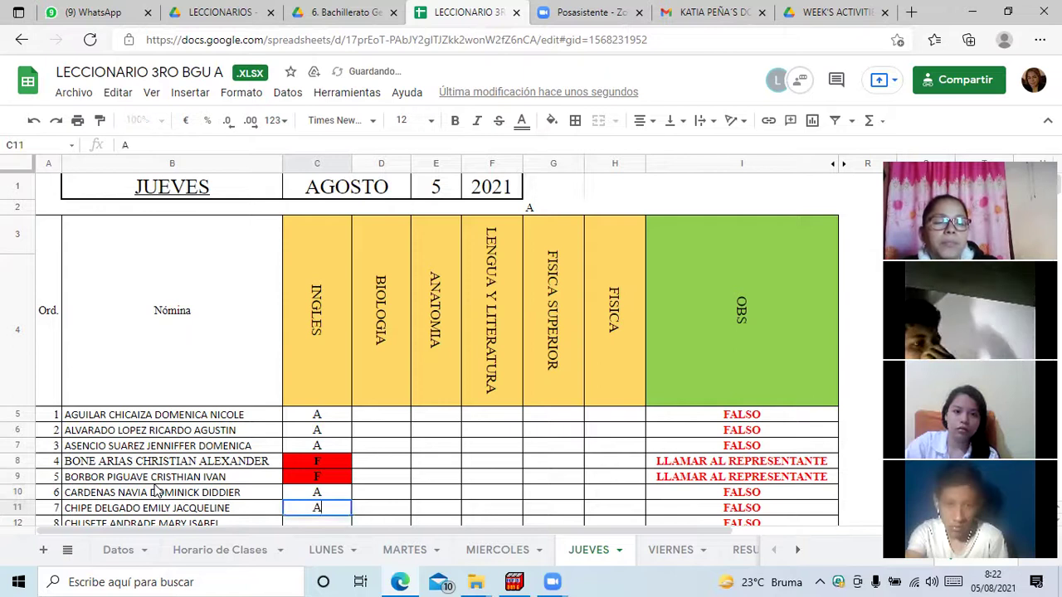
pyautogui.press('Return')
# - Change the INGLES mark of student 5 in cell C9 to A
pyautogui.press('Up')
pyautogui.press('Up')
pyautogui.press('Up')
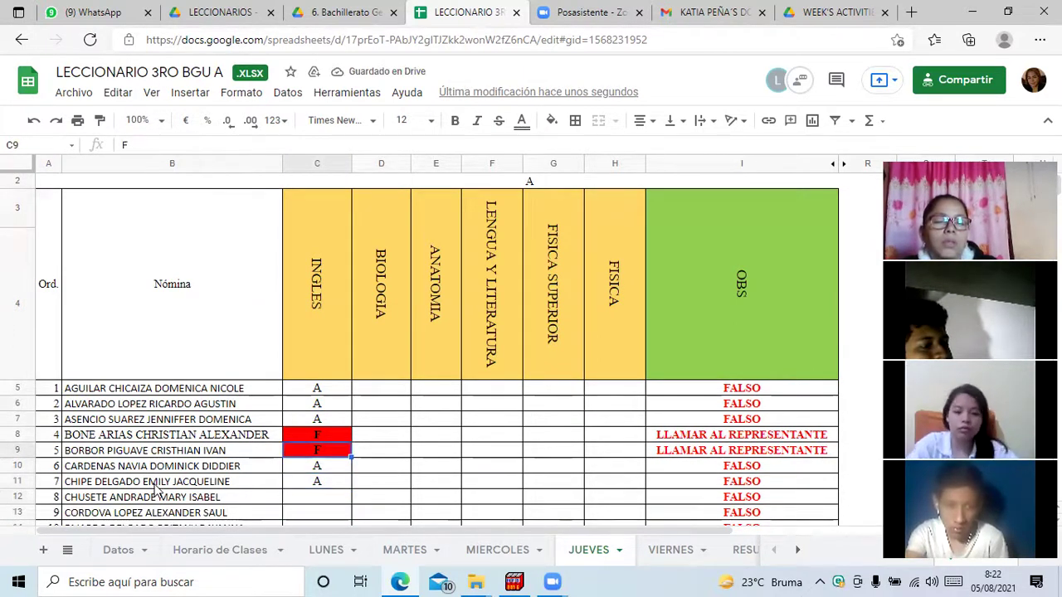
pyautogui.write('A')
pyautogui.press('Return')
# - Enter A in the INGLES column for students 8 to 11 (cells C12 to C15)
pyautogui.press('Down')
pyautogui.press('Down')
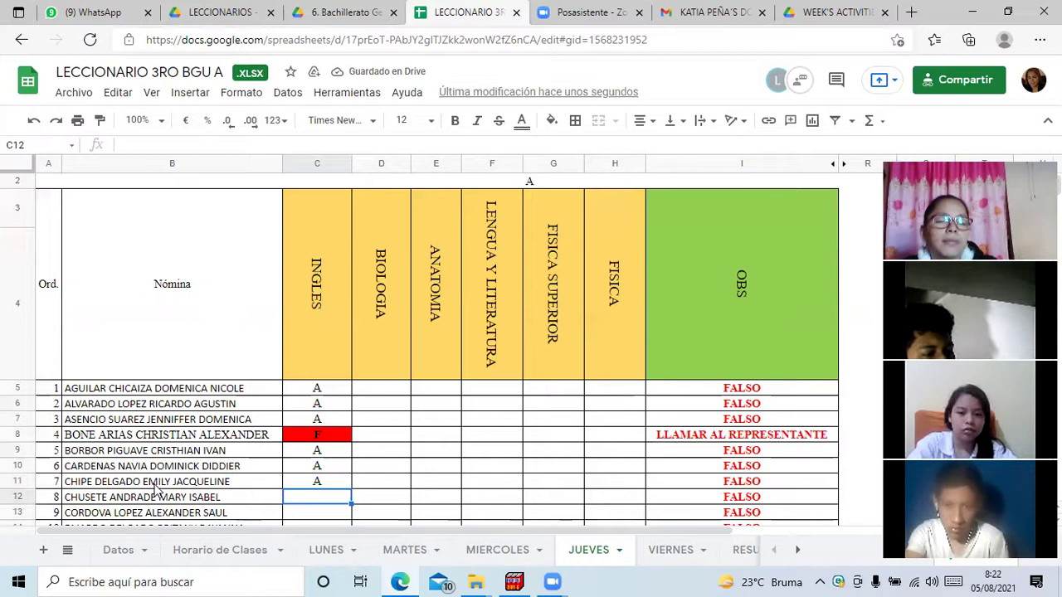
pyautogui.write('A')
pyautogui.press('Return')
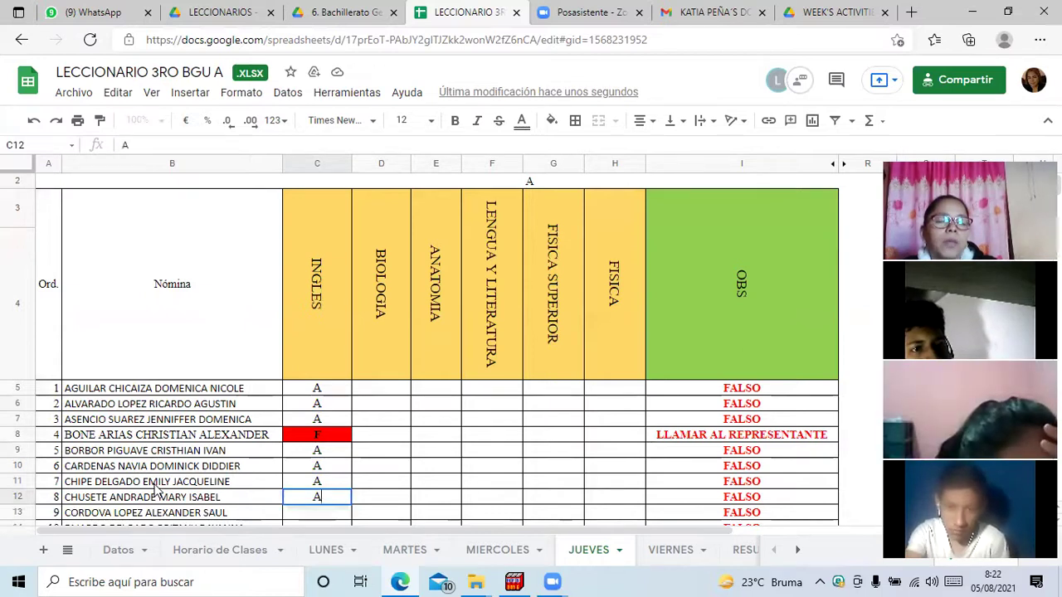
pyautogui.write('A')
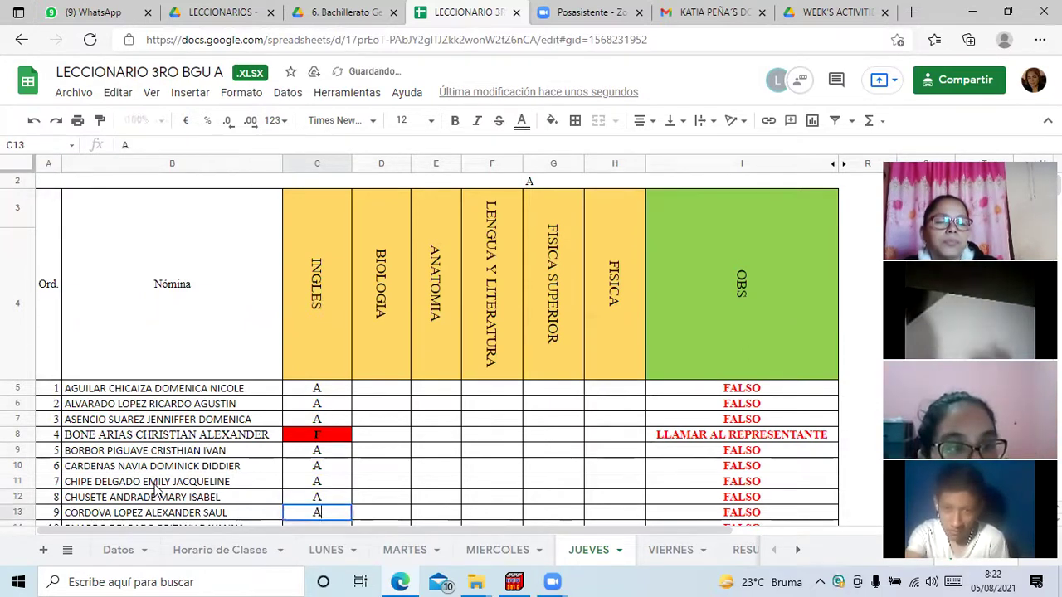
pyautogui.press('Return')
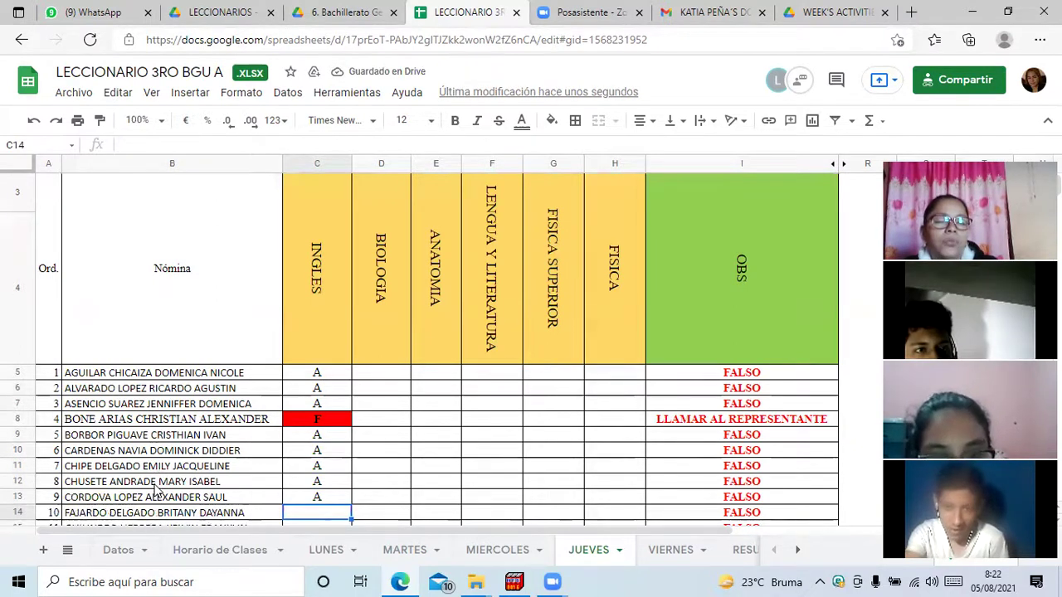
pyautogui.write('A')
pyautogui.press('Return')
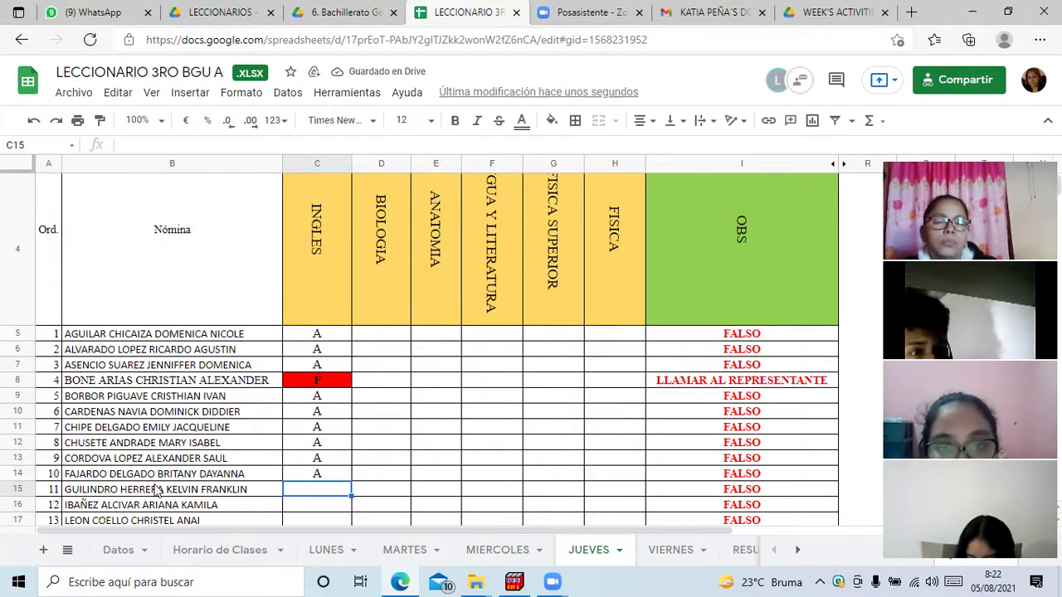
pyautogui.write('A')
pyautogui.press('Return')
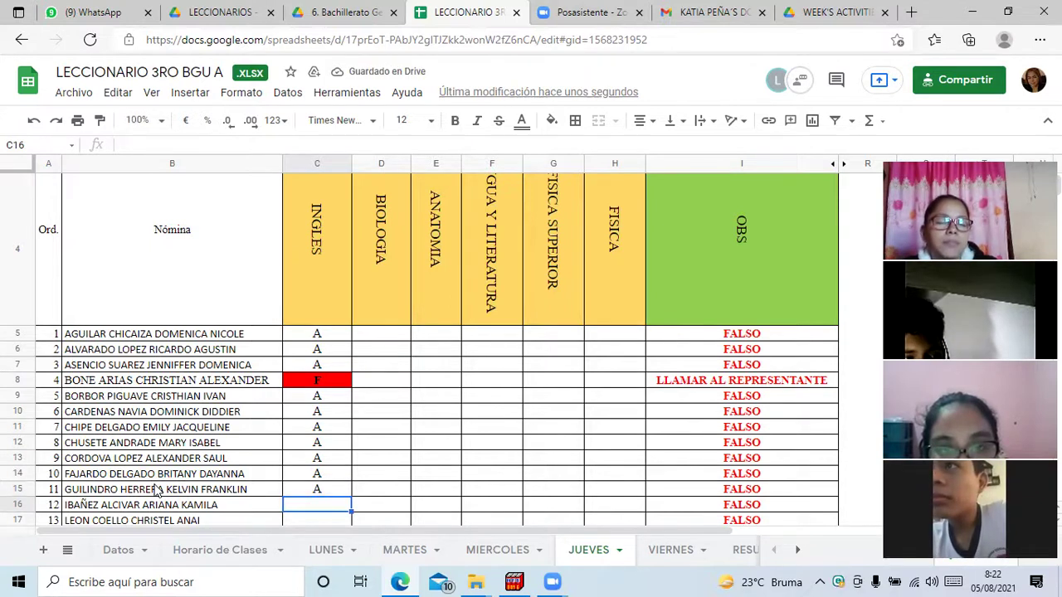
# - Enter A in the INGLES column for students 12 to 15 (cells C16 to C19)
pyautogui.write('A')
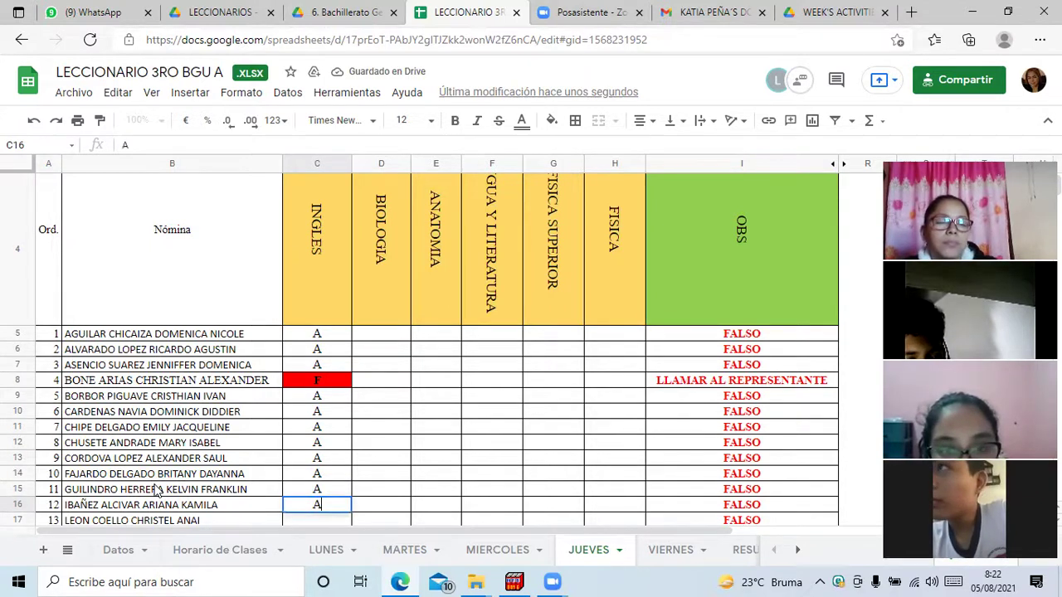
pyautogui.press('Return')
pyautogui.write('A')
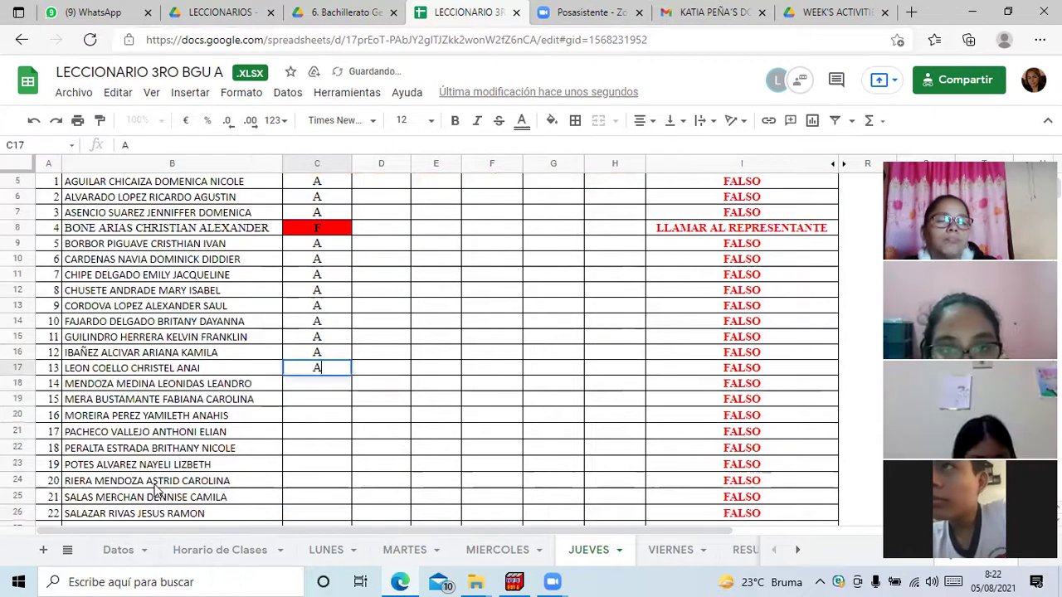
pyautogui.press('Return')
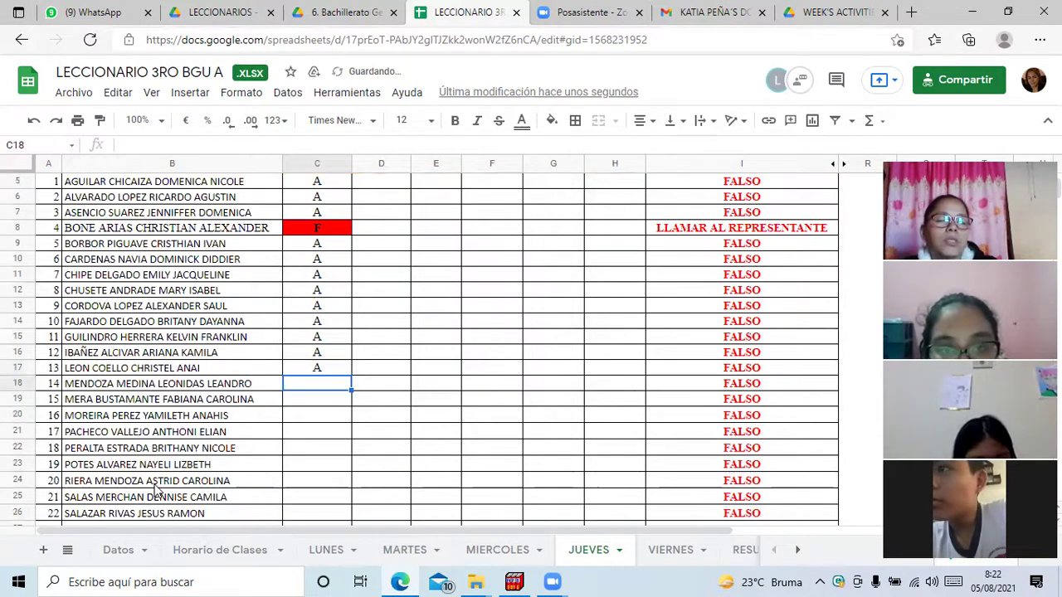
pyautogui.write('A')
pyautogui.press('Return')
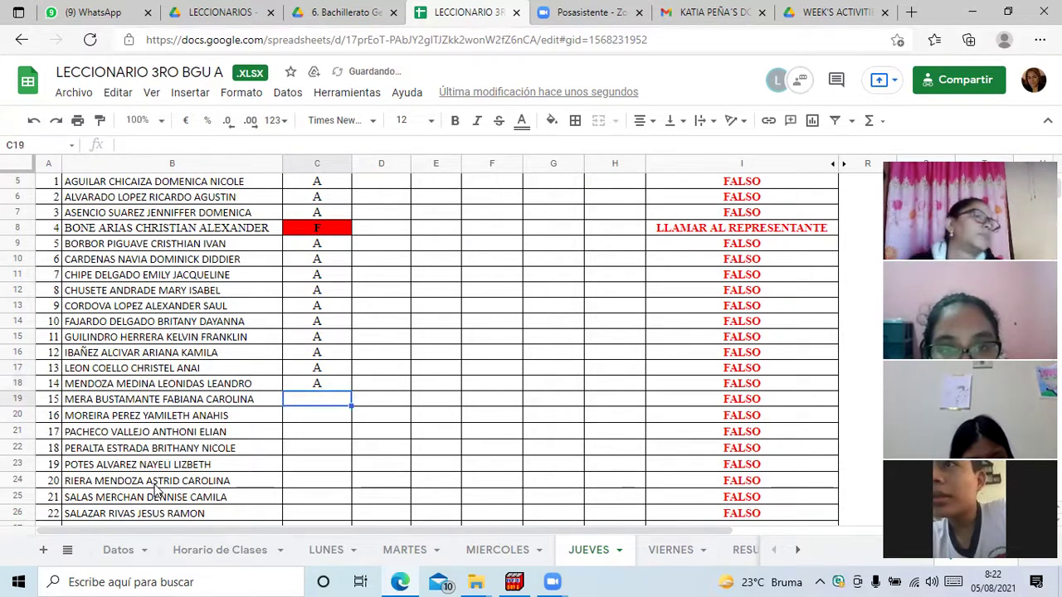
pyautogui.write('A')
pyautogui.press('Return')
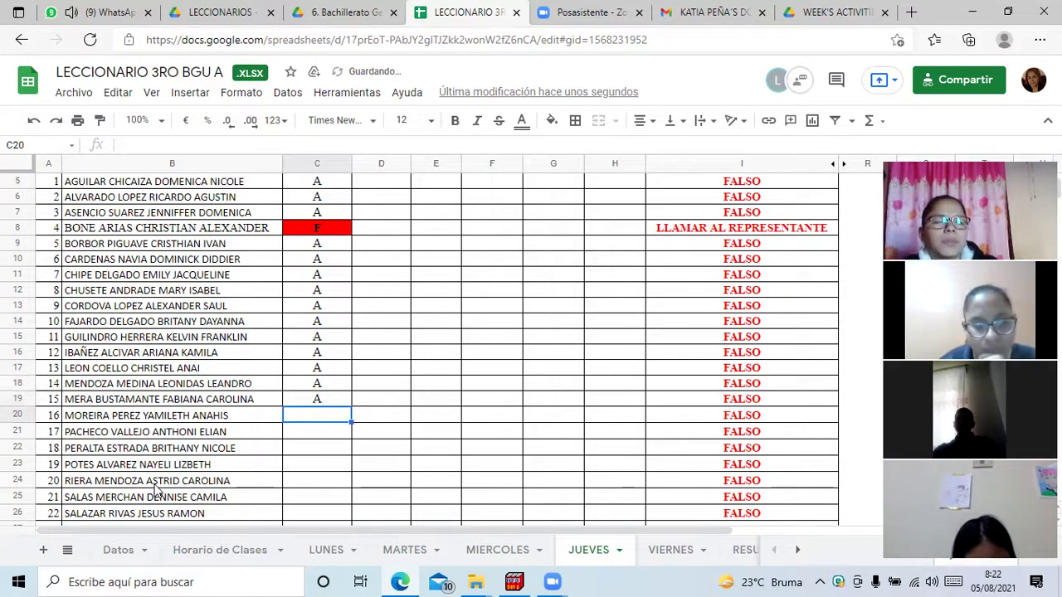
# - Enter A in the INGLES column for students 16 to 20 (cells C20 to C24)
pyautogui.write('A')
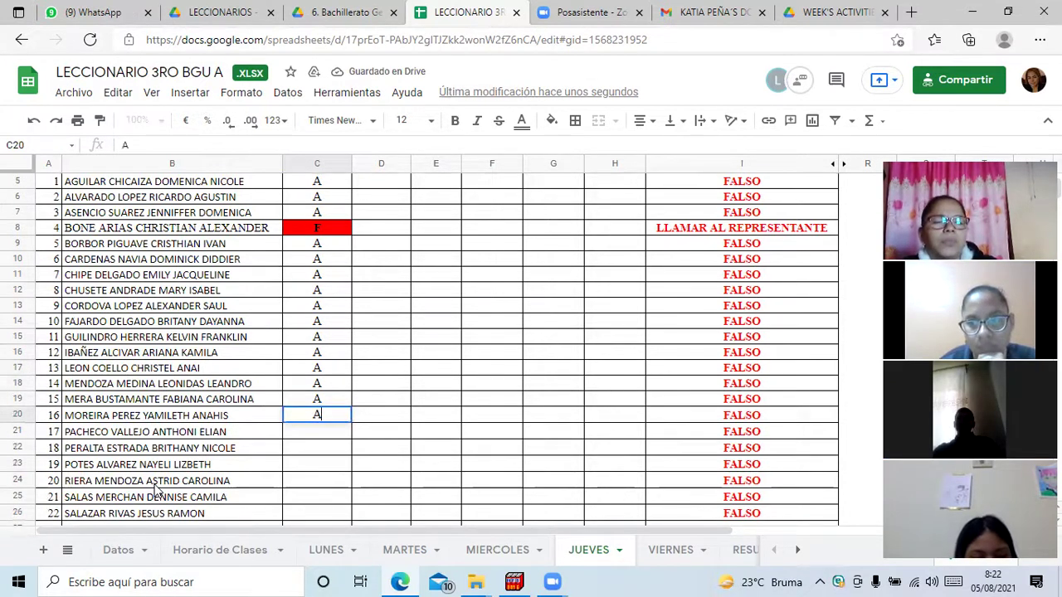
pyautogui.press('Return')
pyautogui.write('A')
pyautogui.press('Return')
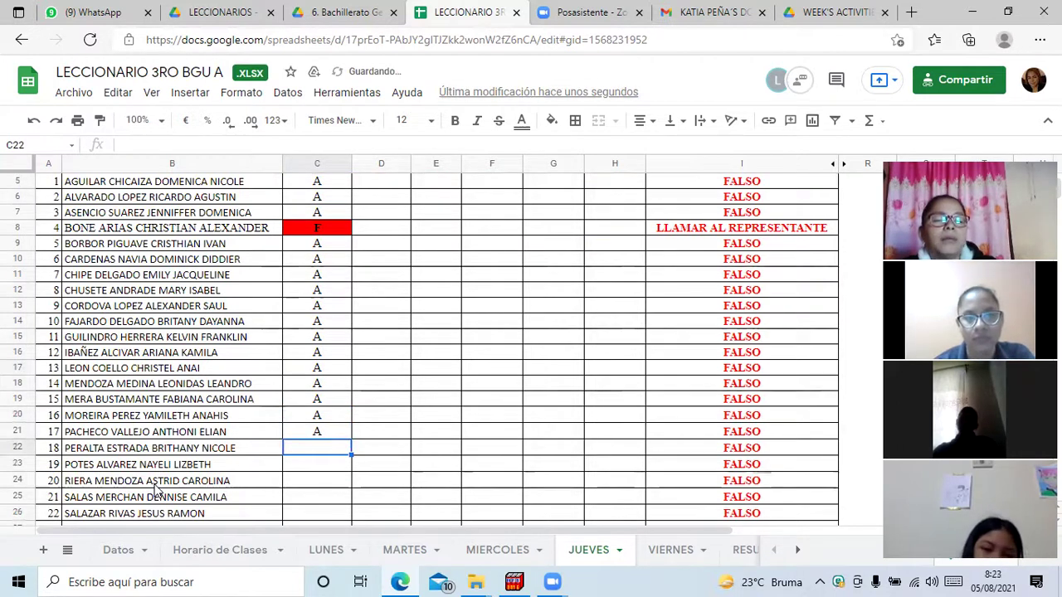
pyautogui.write('A')
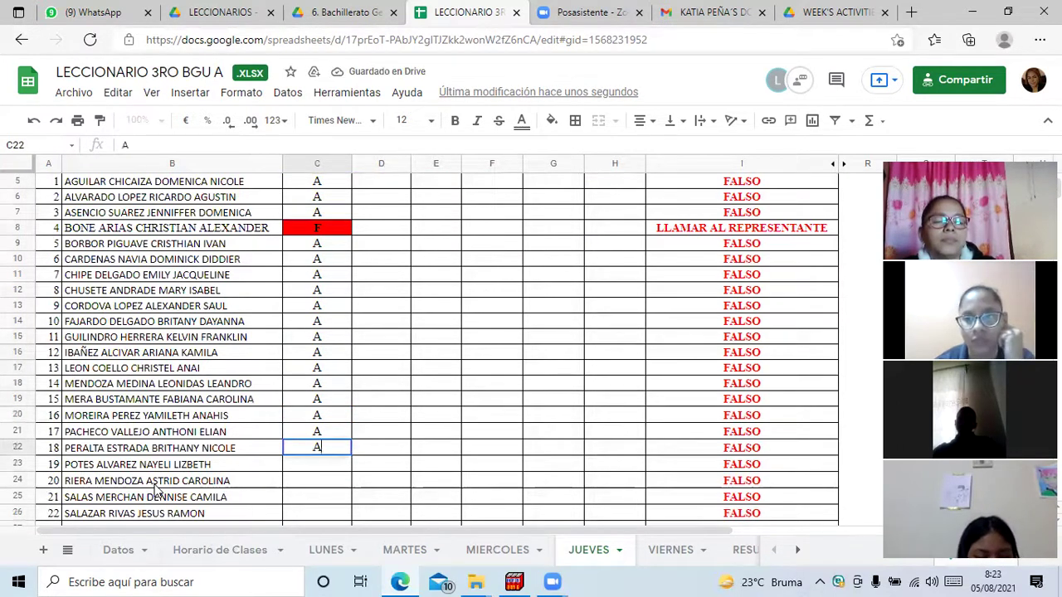
pyautogui.press('Return')
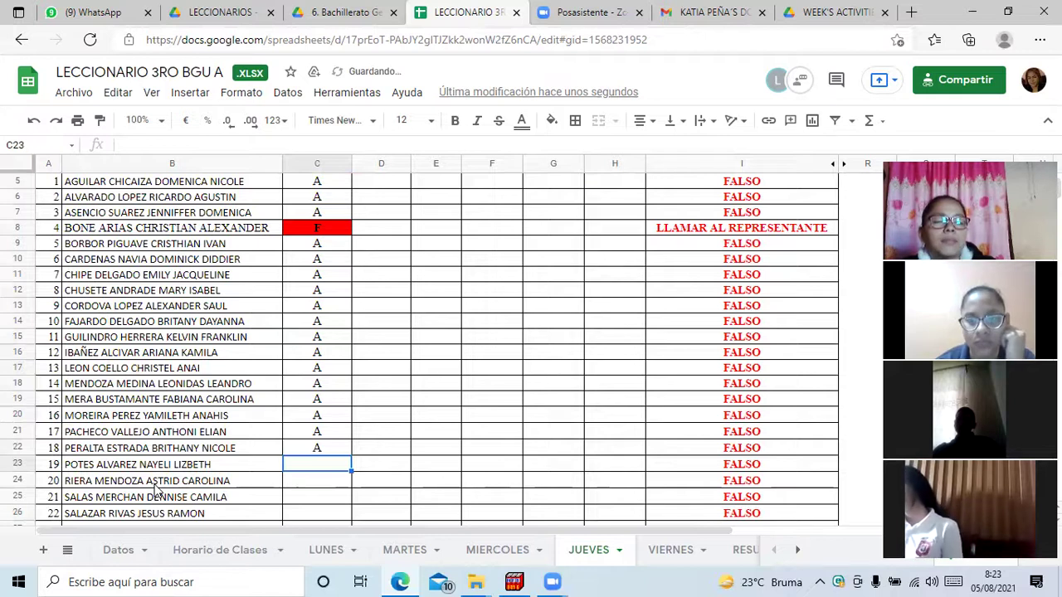
pyautogui.write('A')
pyautogui.press('Return')
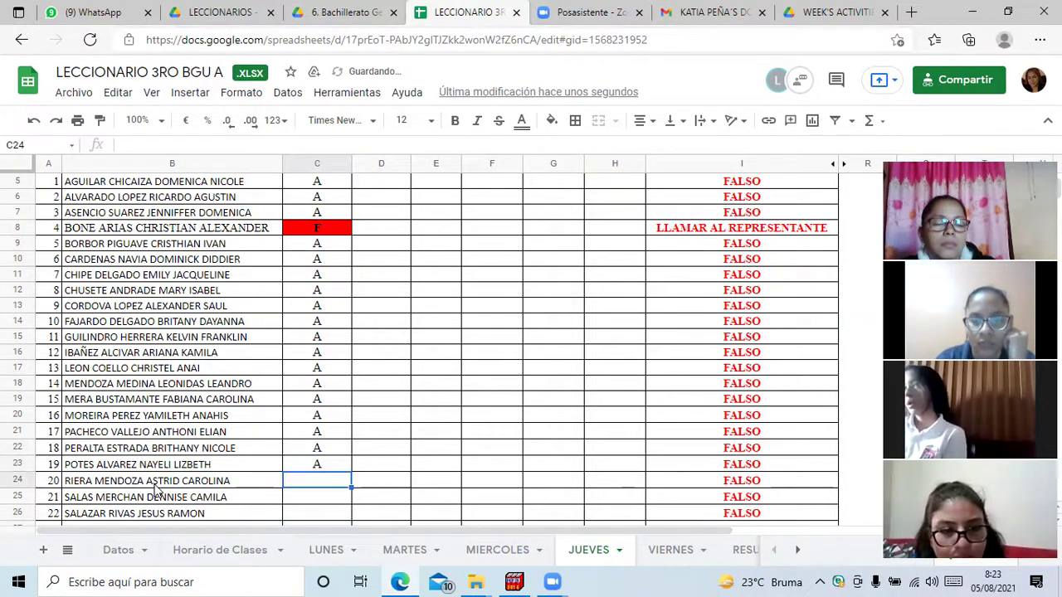
pyautogui.write('AT')
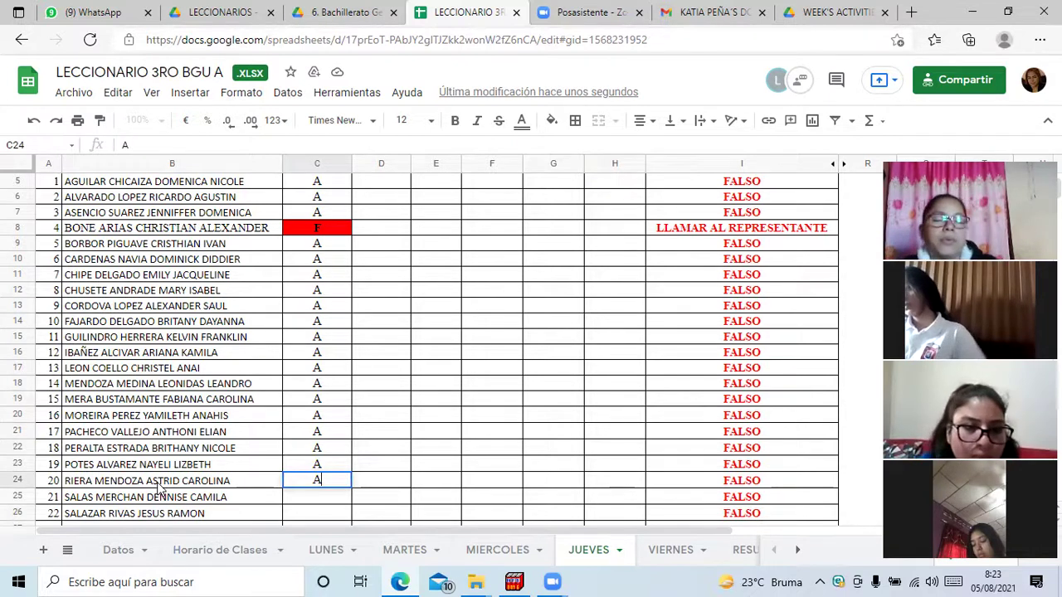
pyautogui.press('Return')
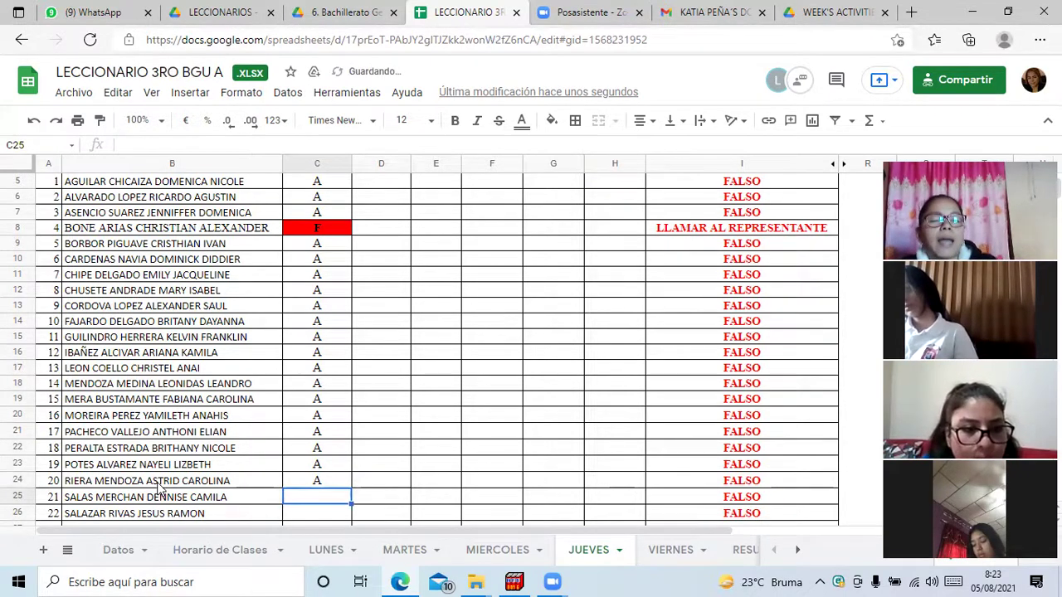
# - Enter A in the INGLES column for students 21 to 24 (cells C25 to C28)
pyautogui.write('A')
pyautogui.press('Return')
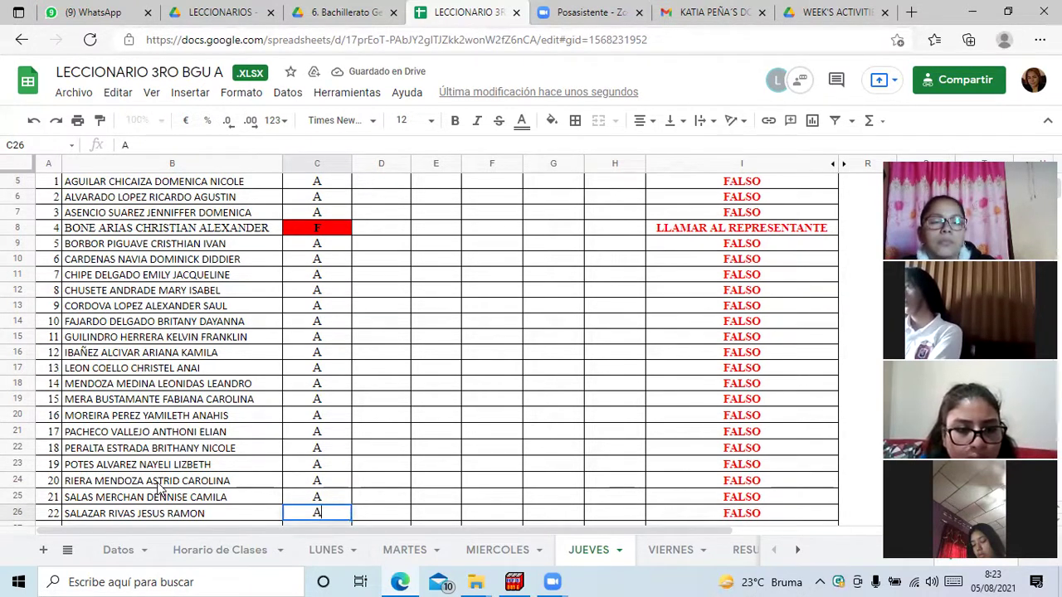
pyautogui.write('A')
pyautogui.press('Return')
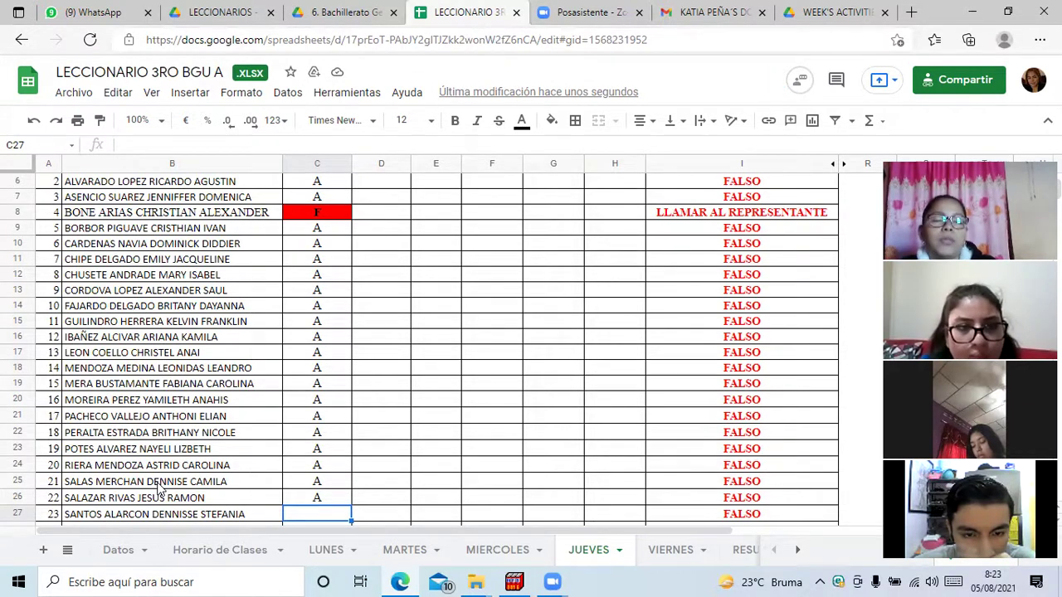
pyautogui.write('A')
pyautogui.press('Return')
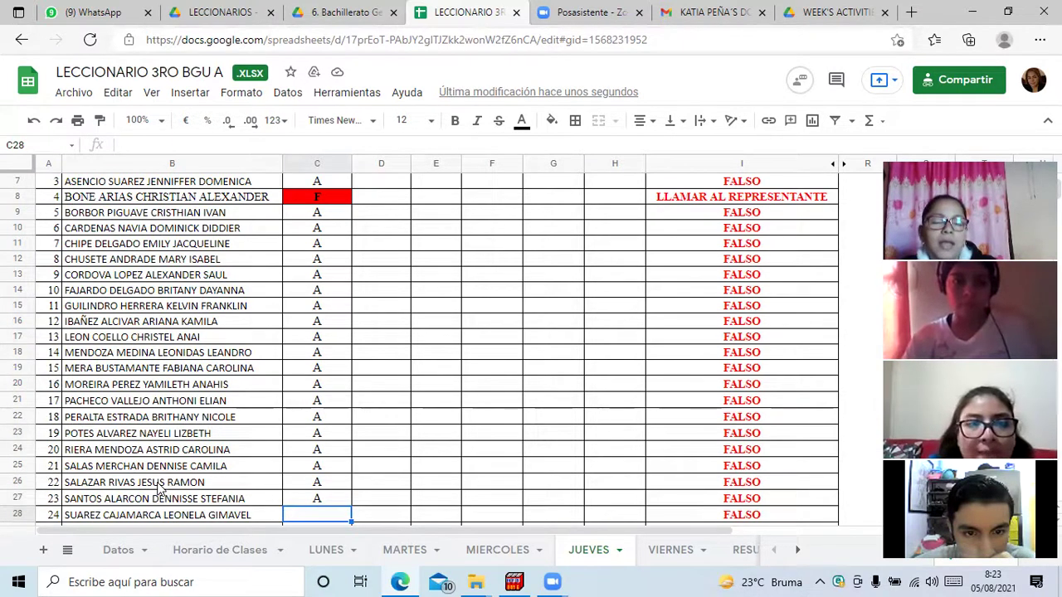
pyautogui.write('A')
pyautogui.press('Return')
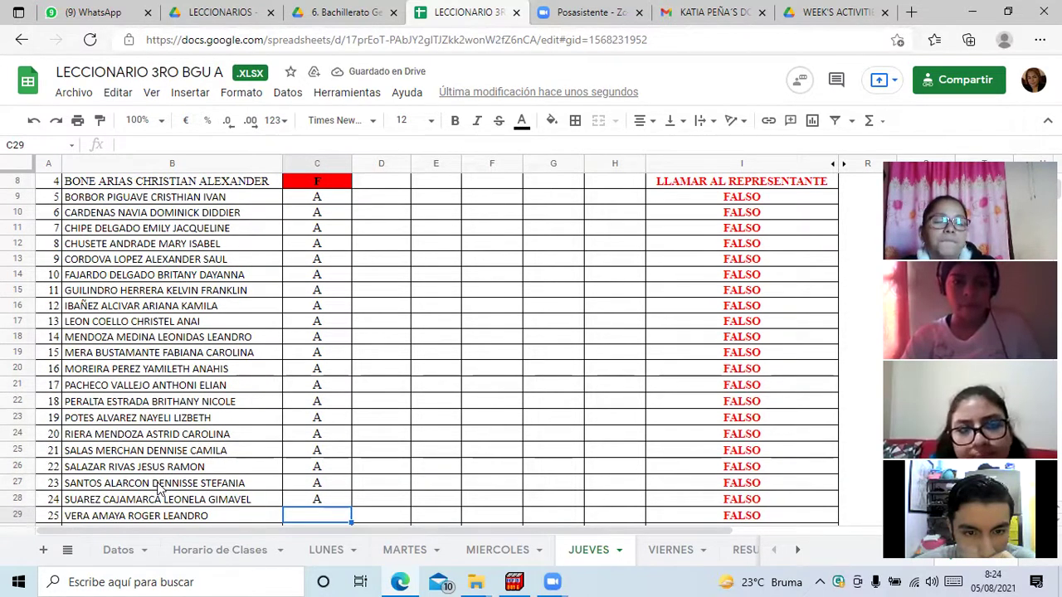
# - Enter A in the INGLES column for students 25 to 27 (cells C29 to C31)
pyautogui.write('A')
pyautogui.press('Return')
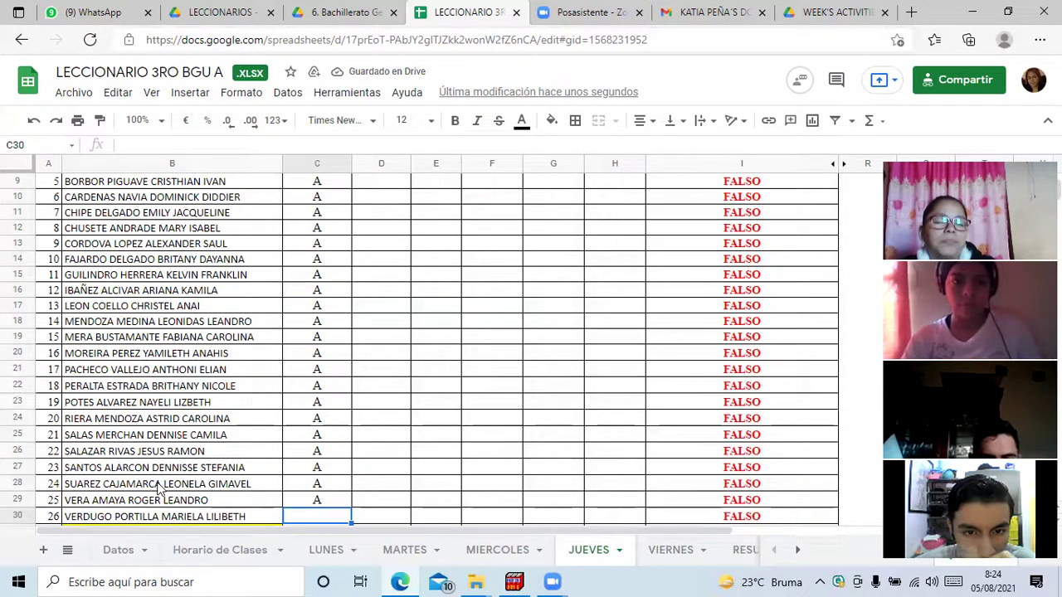
pyautogui.write('A')
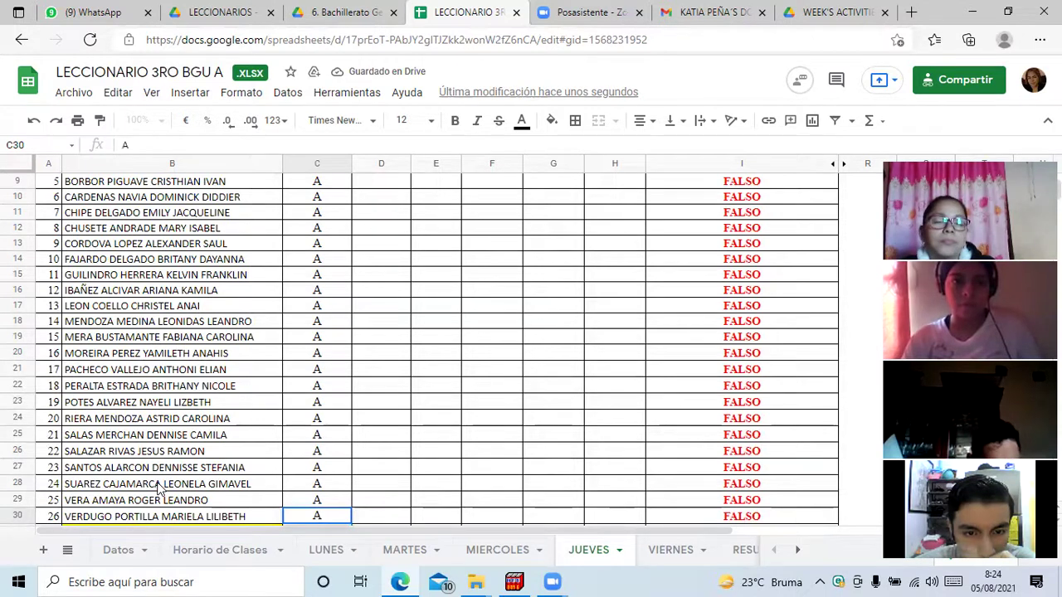
pyautogui.press('Return')
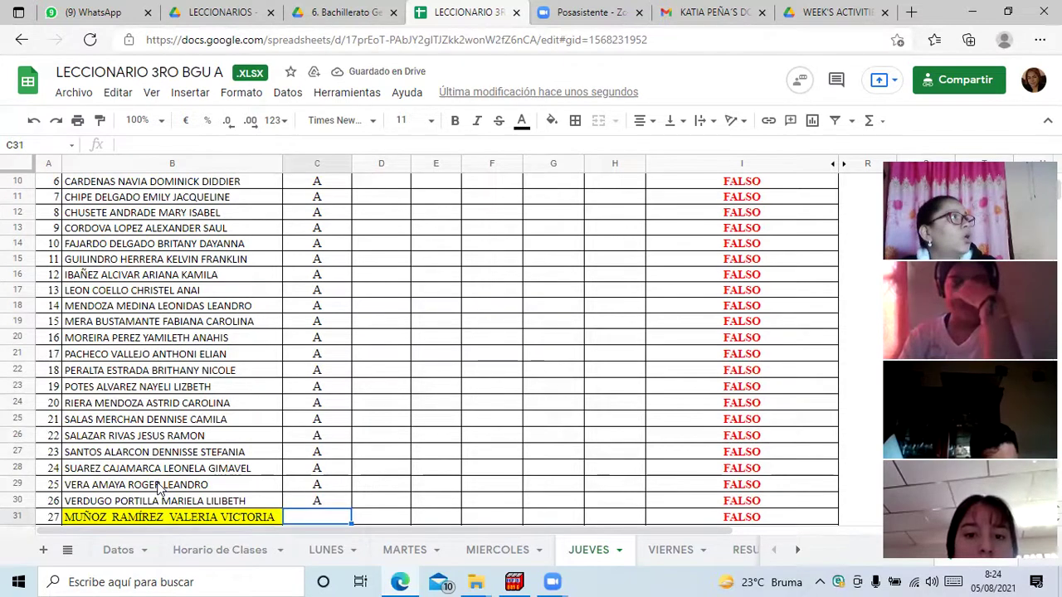
pyautogui.write('A')
pyautogui.press('Return')
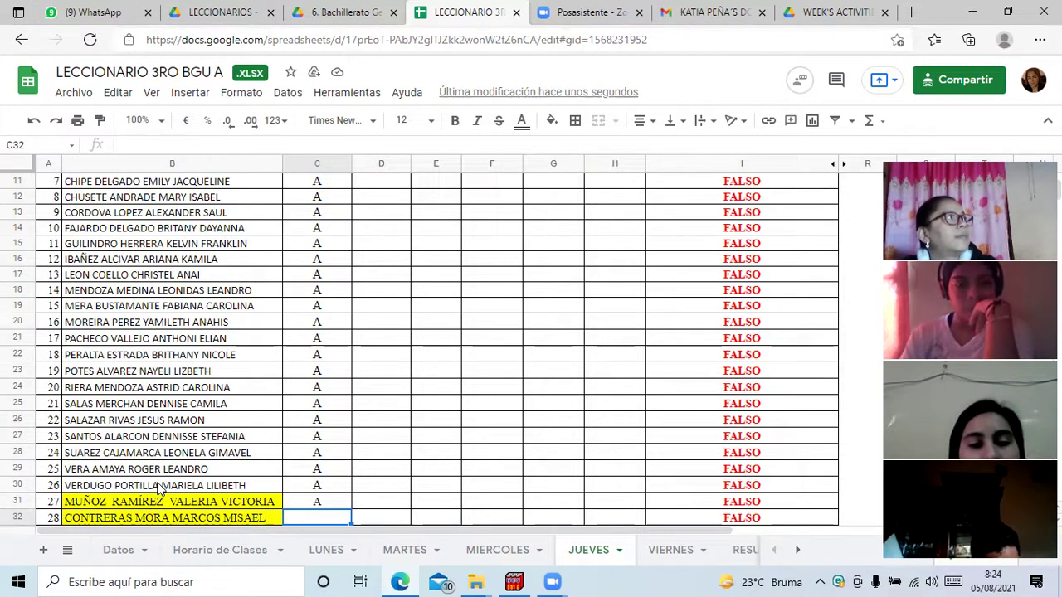
# - Mark student 28 with F in the INGLES column (cell C32), leaving the empty row 29 without a mark
pyautogui.write('F')
pyautogui.press('Return')
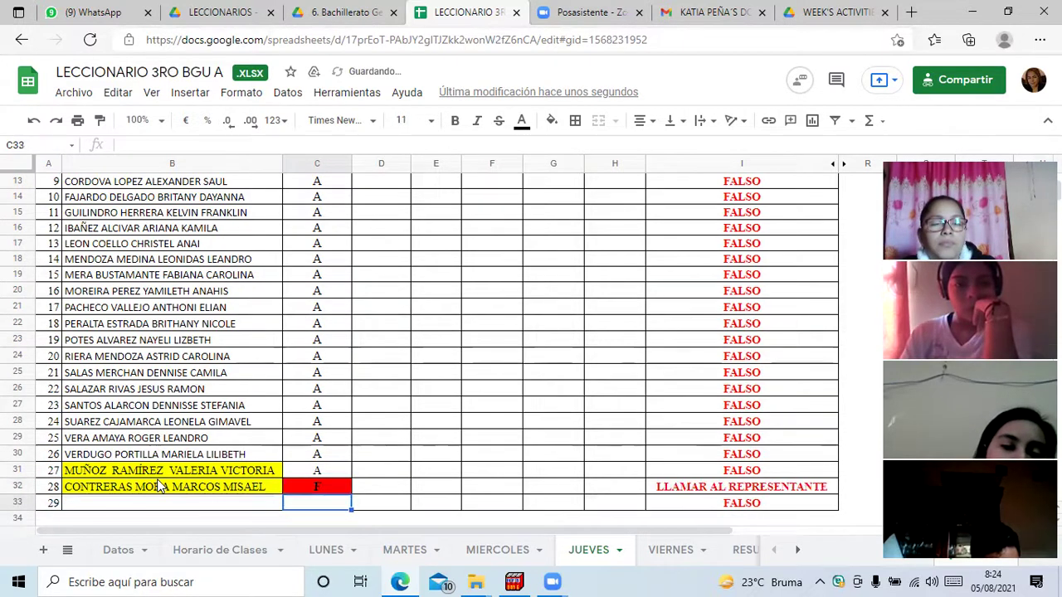
pyautogui.press('Return')
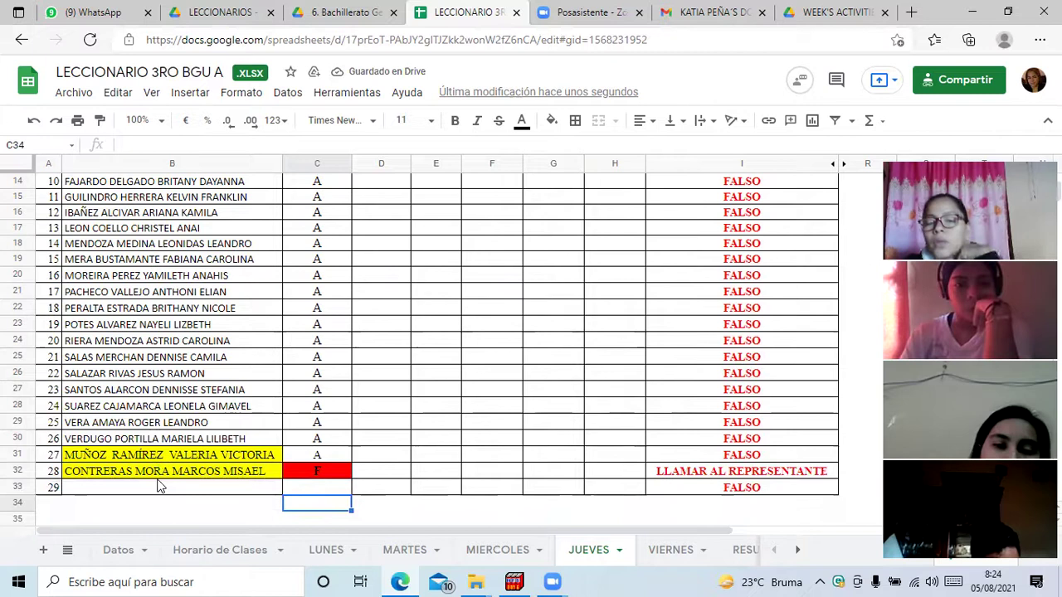